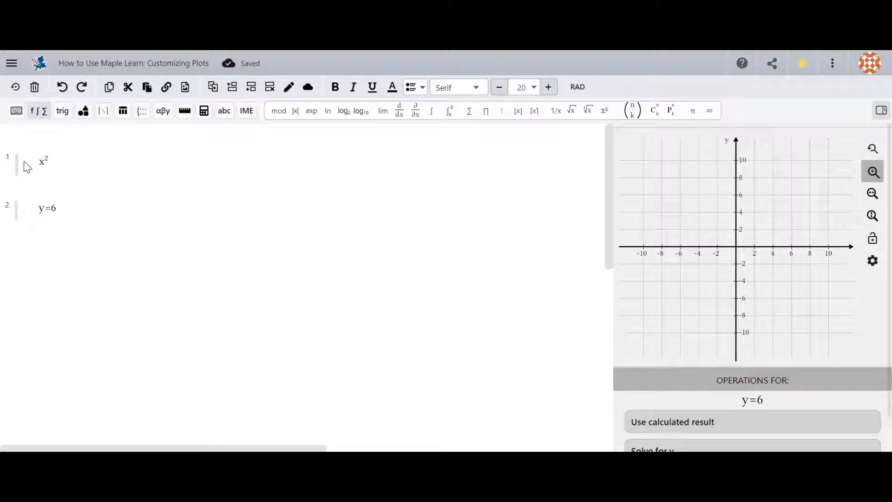
# Plot the x² expression as a parabola on the graph
pyautogui.click(40, 163)
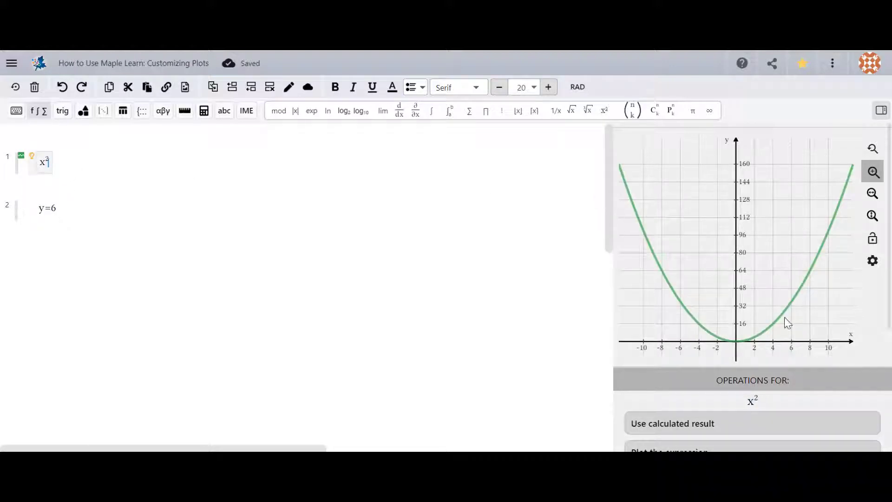
pyautogui.click(872, 262)
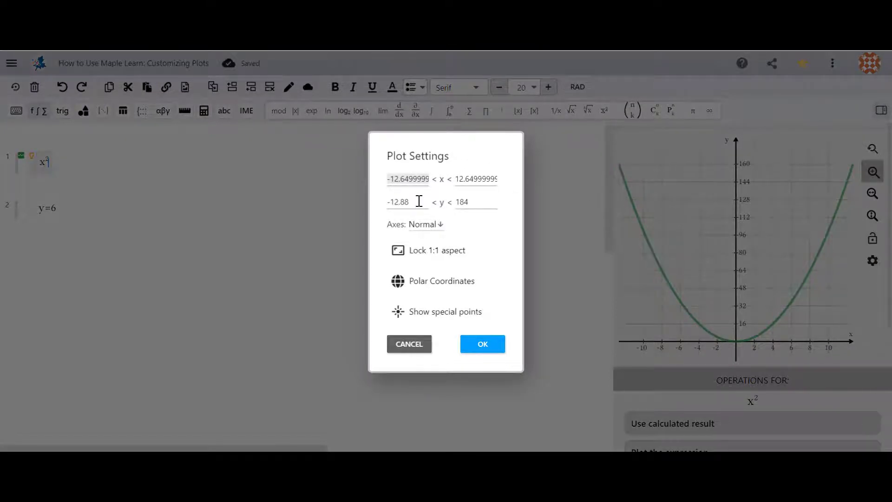
pyautogui.click(433, 225)
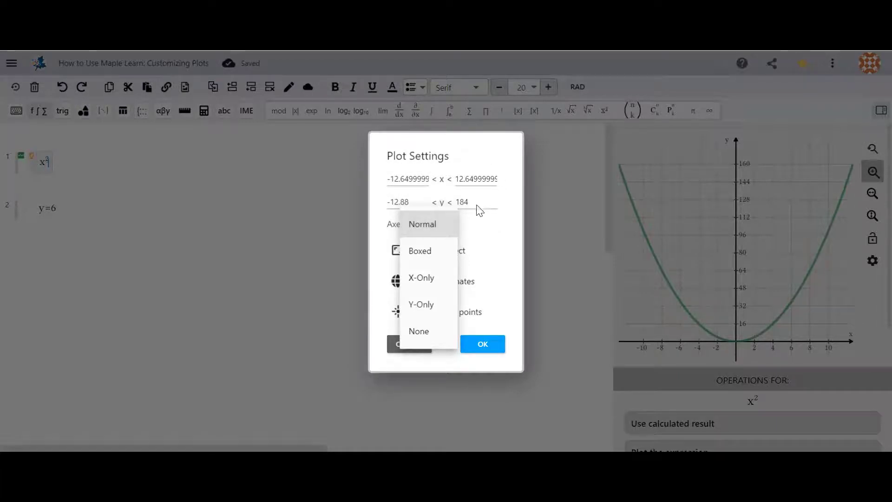
pyautogui.click(436, 226)
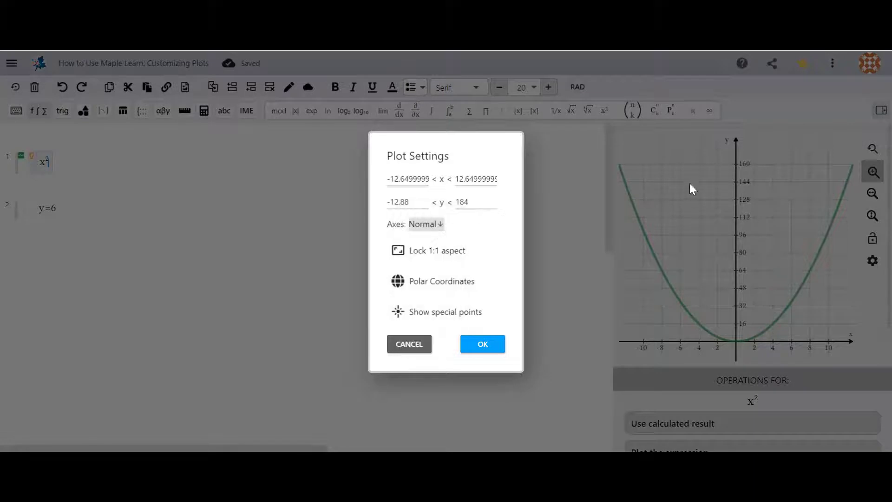
# Preview the parabola with Boxed axes, then with X-Only axes
pyautogui.click(441, 225)
pyautogui.click(425, 250)
pyautogui.click(492, 357)
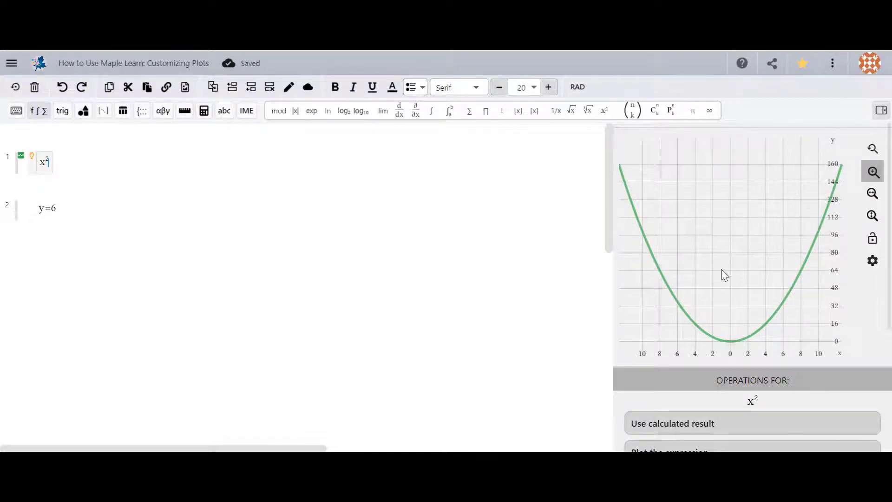
pyautogui.click(871, 264)
pyautogui.click(423, 232)
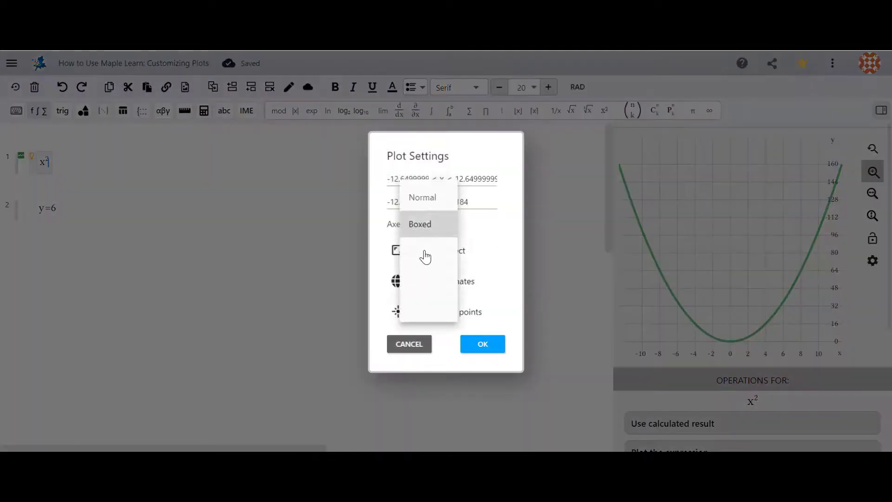
pyautogui.click(428, 253)
pyautogui.click(482, 344)
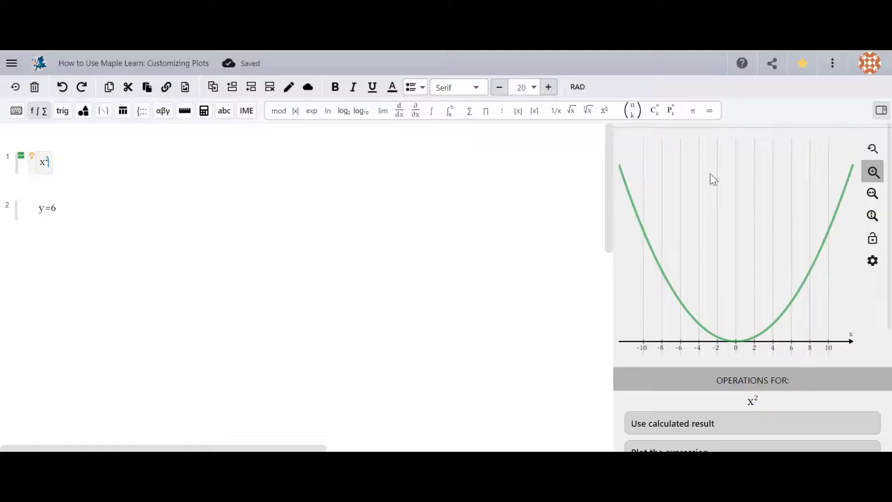
# Switch the plot's axes style to Y-Only
pyautogui.click(872, 260)
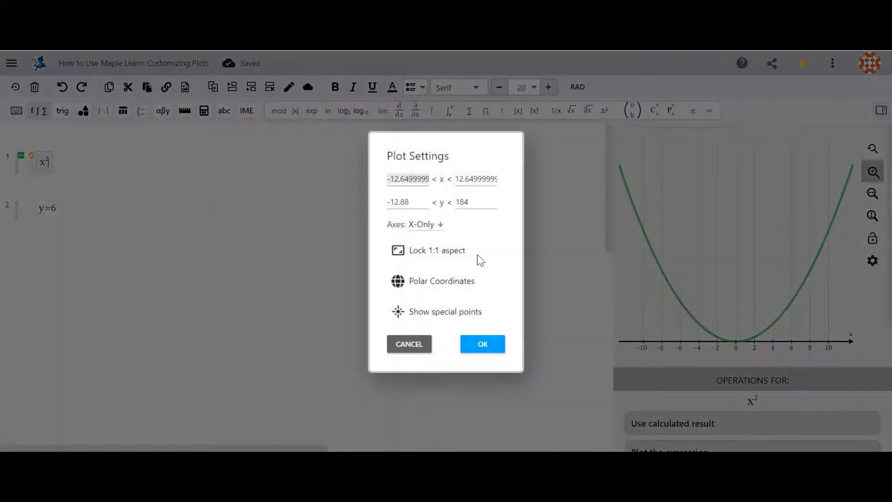
pyautogui.click(442, 225)
pyautogui.click(423, 251)
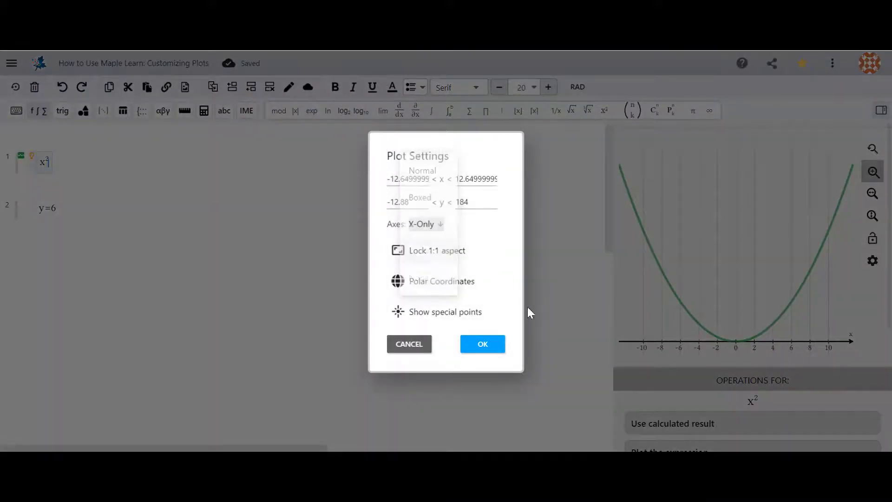
pyautogui.click(485, 343)
# Set the axes style to None so no axes are shown
pyautogui.click(873, 260)
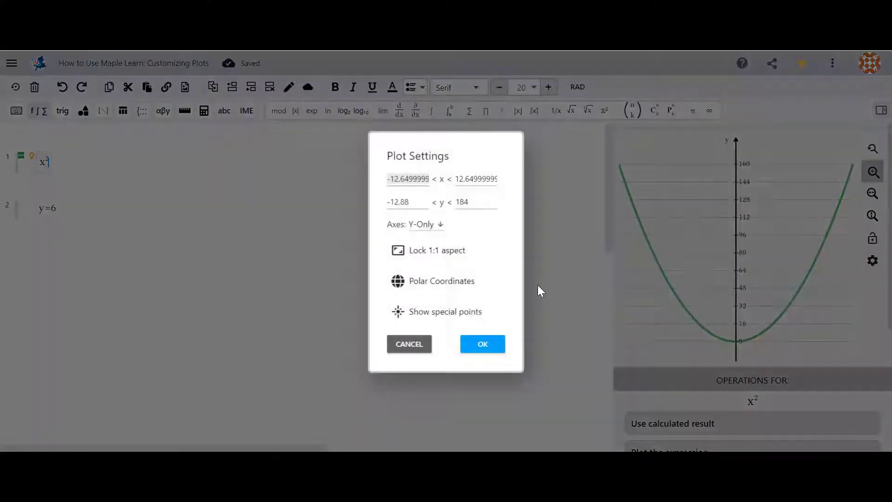
pyautogui.click(441, 225)
pyautogui.click(423, 251)
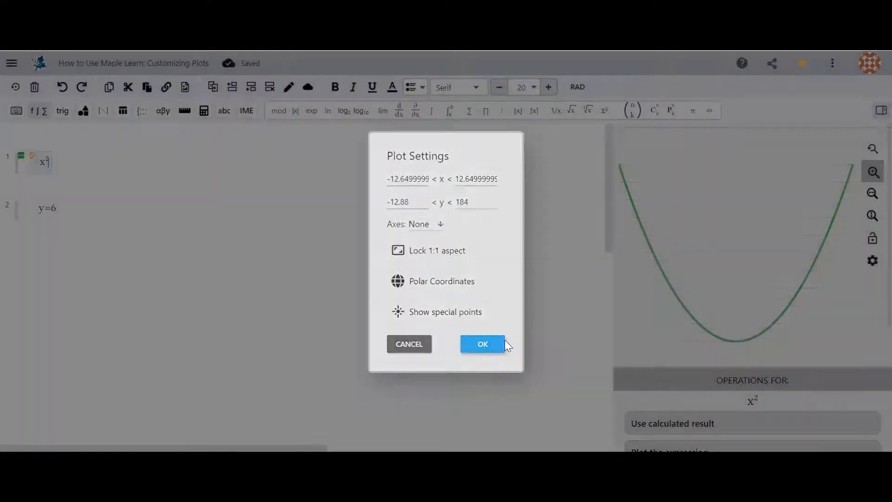
pyautogui.click(498, 343)
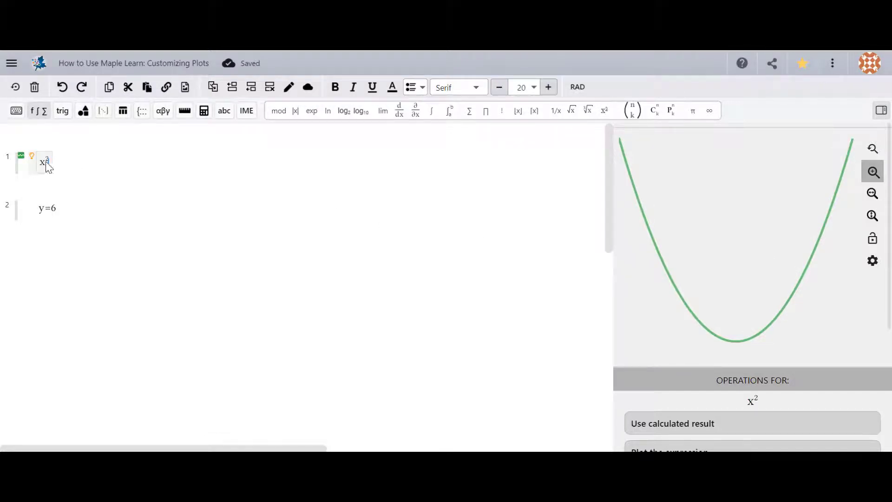
# Change the x² curve colour from green to a custom muted reddish-brown
pyautogui.click(21, 158)
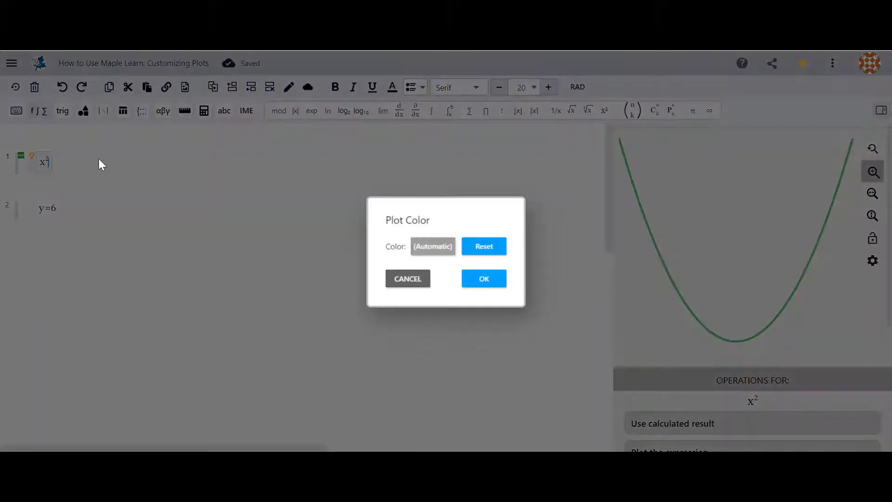
pyautogui.click(441, 251)
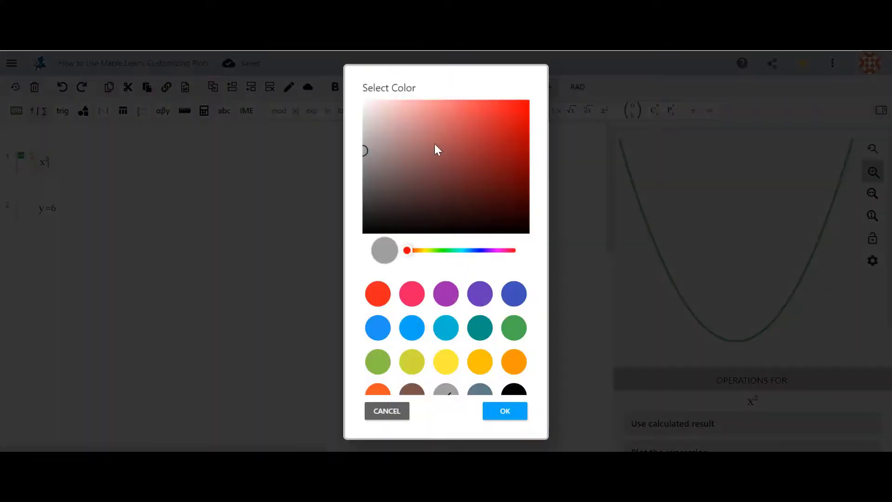
pyautogui.scroll(-1, 474, 307)
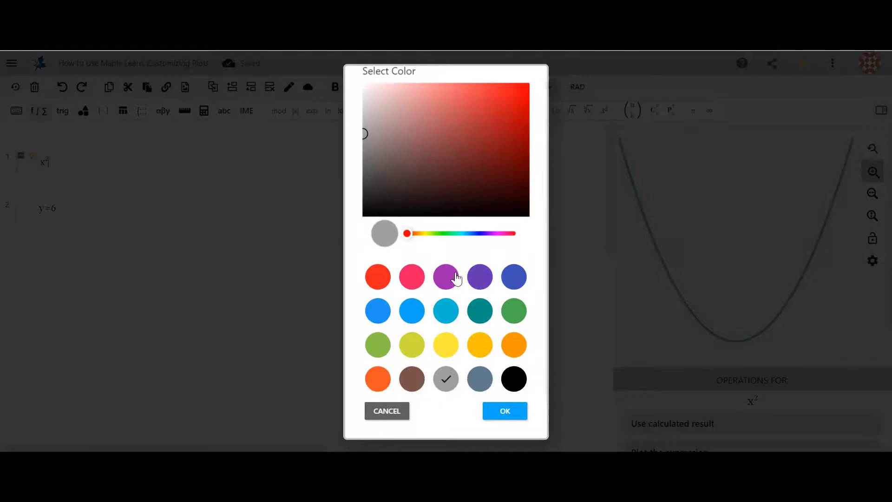
pyautogui.scroll(1, 446, 327)
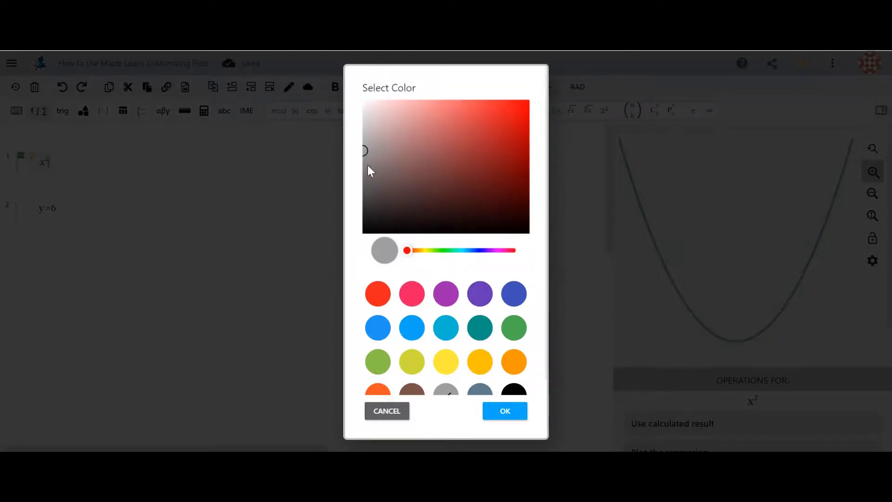
pyautogui.moveTo(367, 159); pyautogui.dragTo(455, 152)
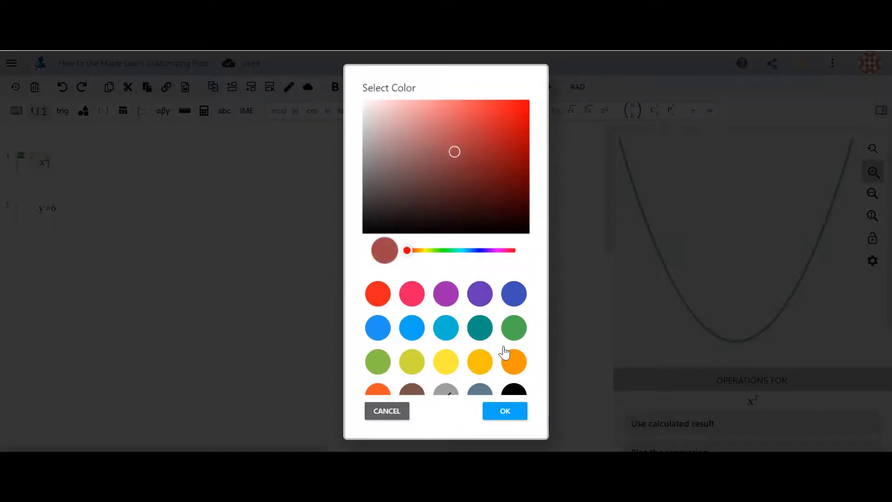
pyautogui.click(507, 411)
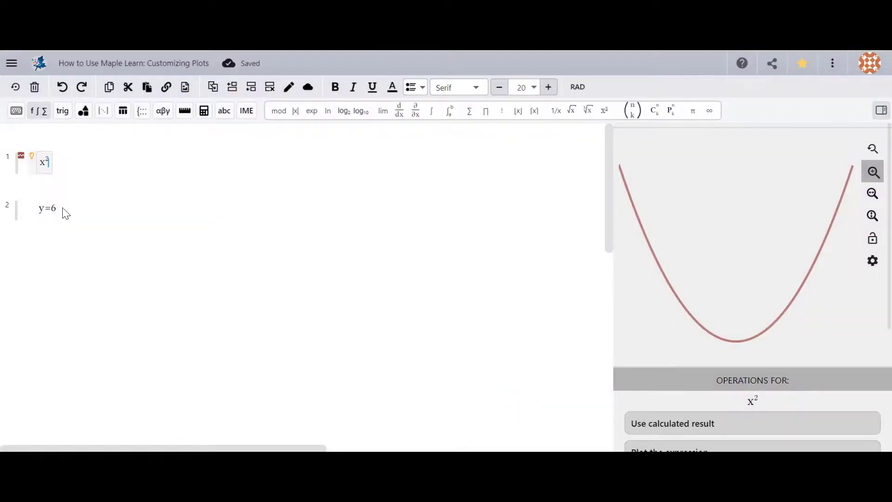
# Plot y=6 instead of x² and switch the grid to Polar Coordinates
pyautogui.click(38, 208)
pyautogui.click(35, 213)
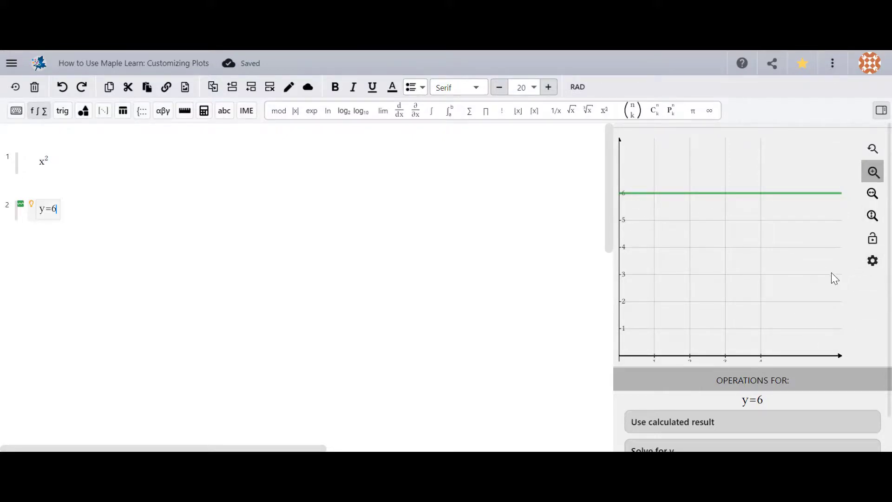
pyautogui.click(872, 260)
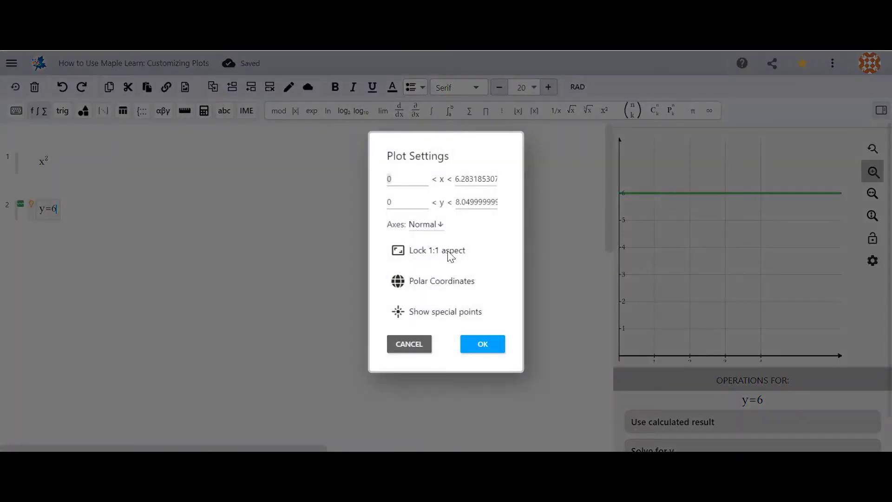
pyautogui.click(411, 282)
pyautogui.click(480, 346)
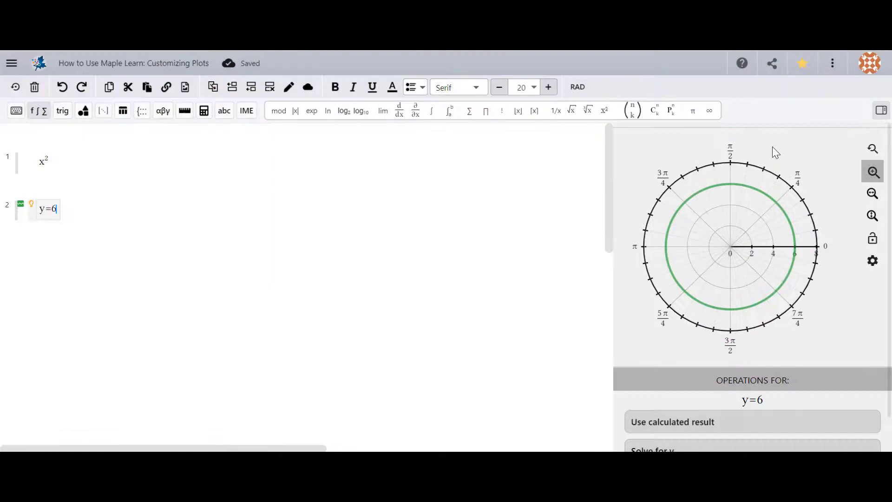